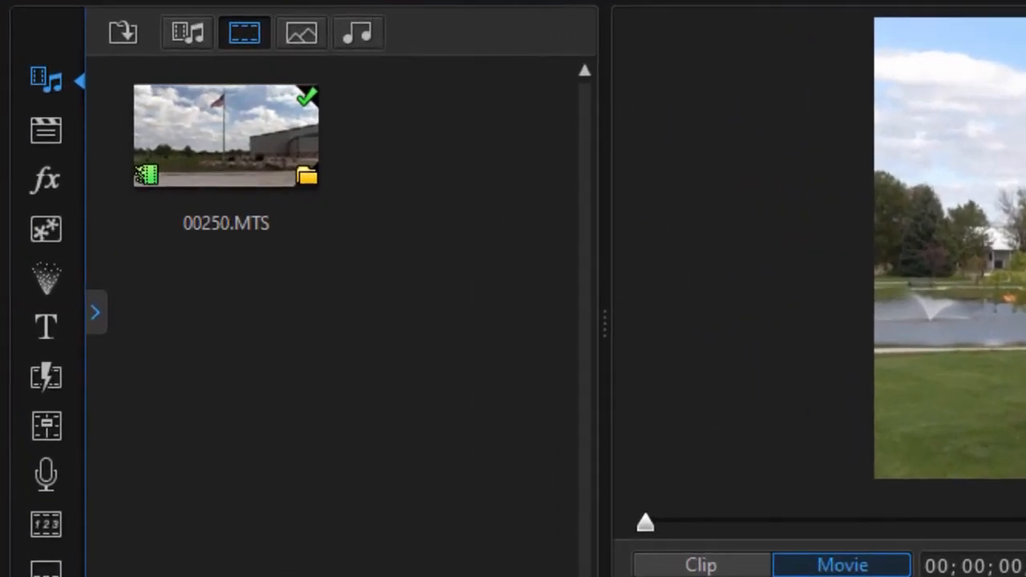
Add the Default text title to video track 3 at the start of the timeline.
{"action": "left_click", "coordinate": [48, 325]}
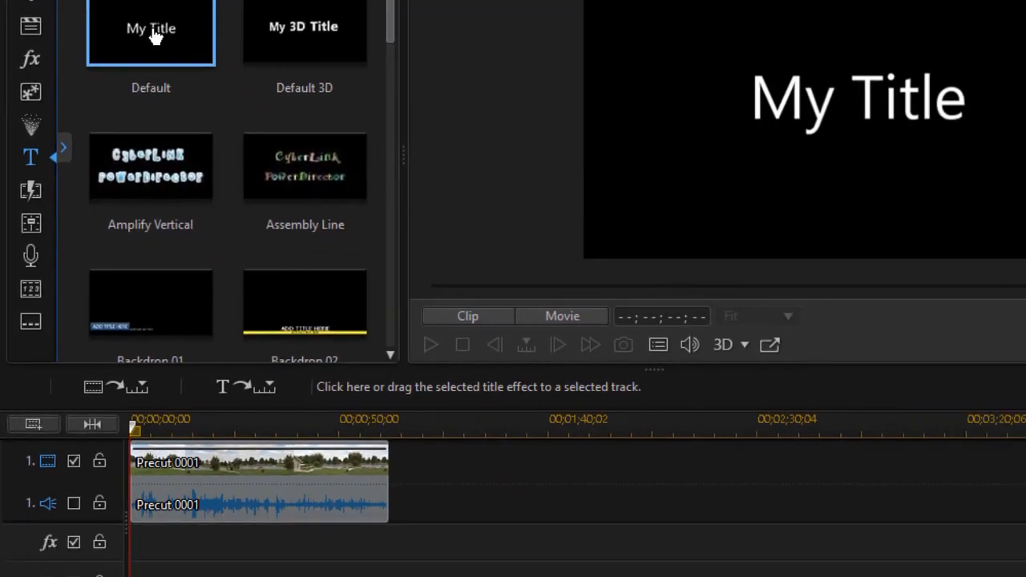
{"action": "left_click_drag", "start_coordinate": [141, 24], "coordinate": [116, 500]}
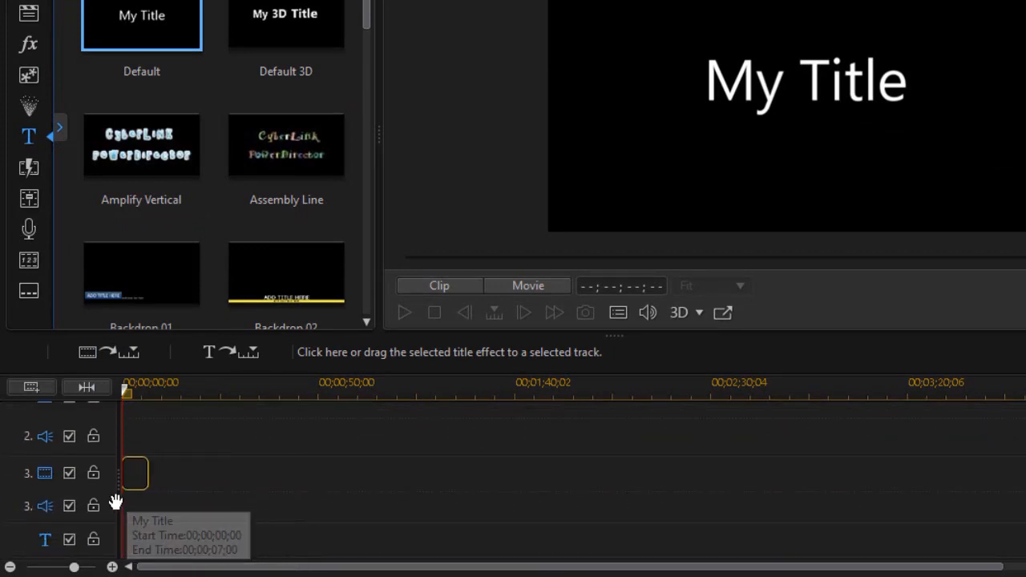
{"action": "left_click", "coordinate": [147, 473]}
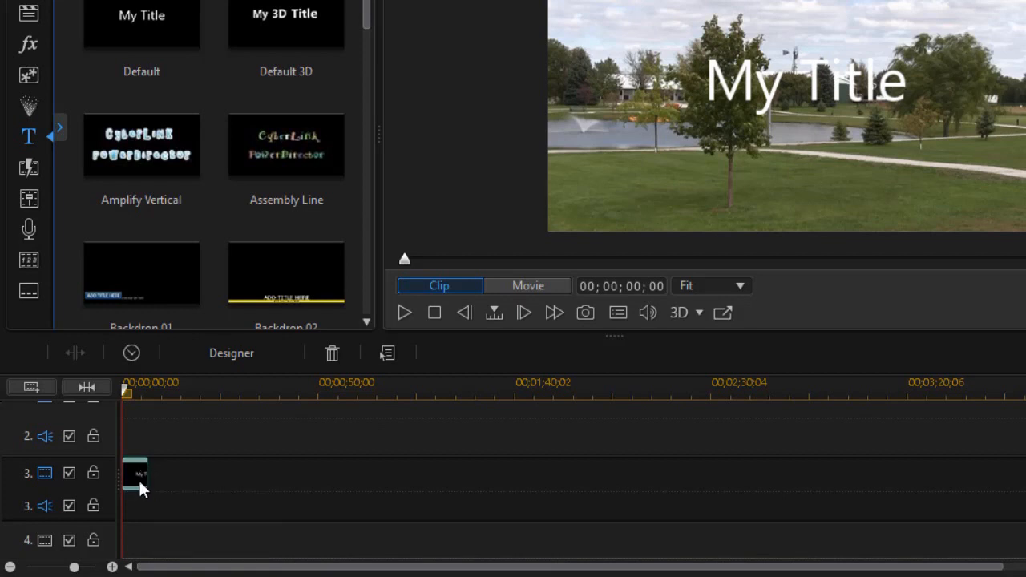
Change the title text to "Retreat Center" and move it to the left edge of the safe area, over the pond.
{"action": "double_click", "coordinate": [137, 474]}
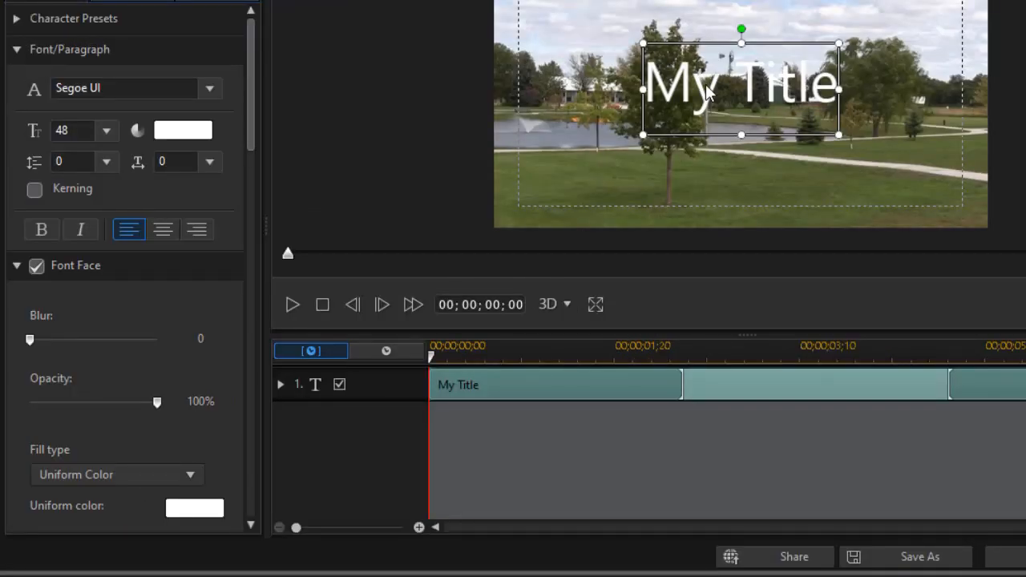
{"action": "left_click_drag", "start_coordinate": [646, 96], "coordinate": [839, 115]}
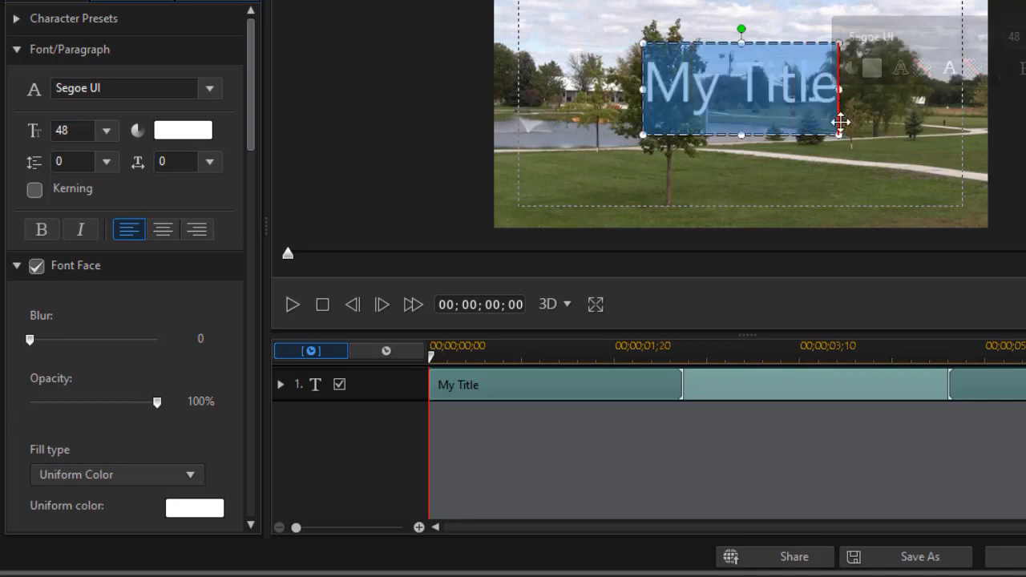
{"action": "type", "text": "Retreat Center"}
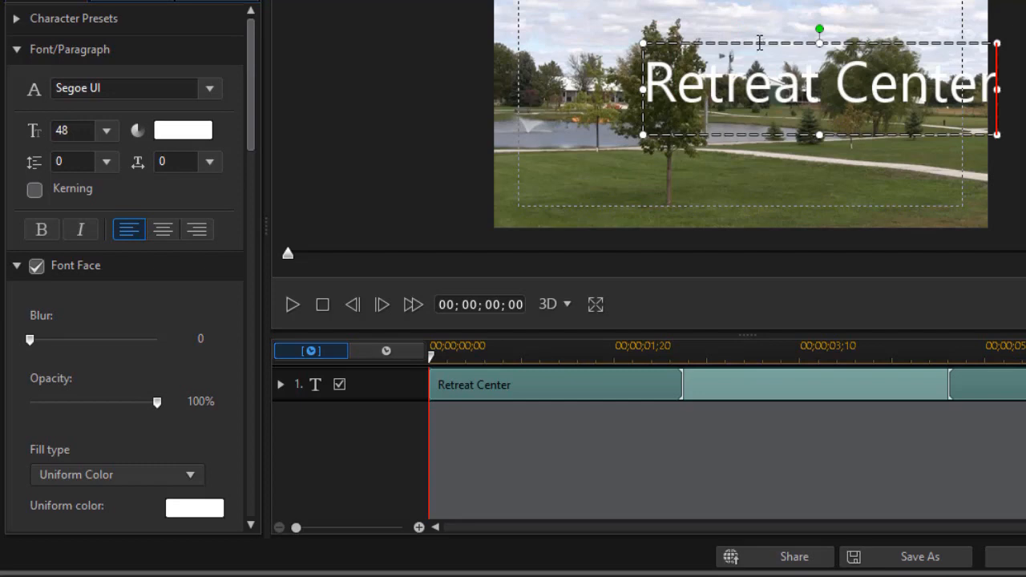
{"action": "left_click_drag", "start_coordinate": [757, 43], "coordinate": [635, 103]}
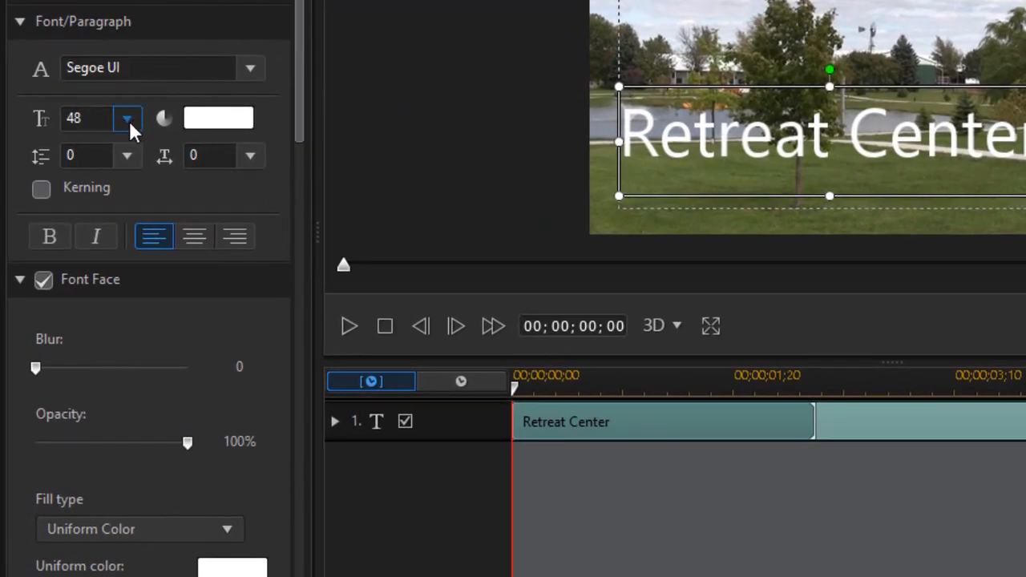
Set the "Retreat Center" title to font size 28 and make it bold.
{"action": "left_click", "coordinate": [128, 119]}
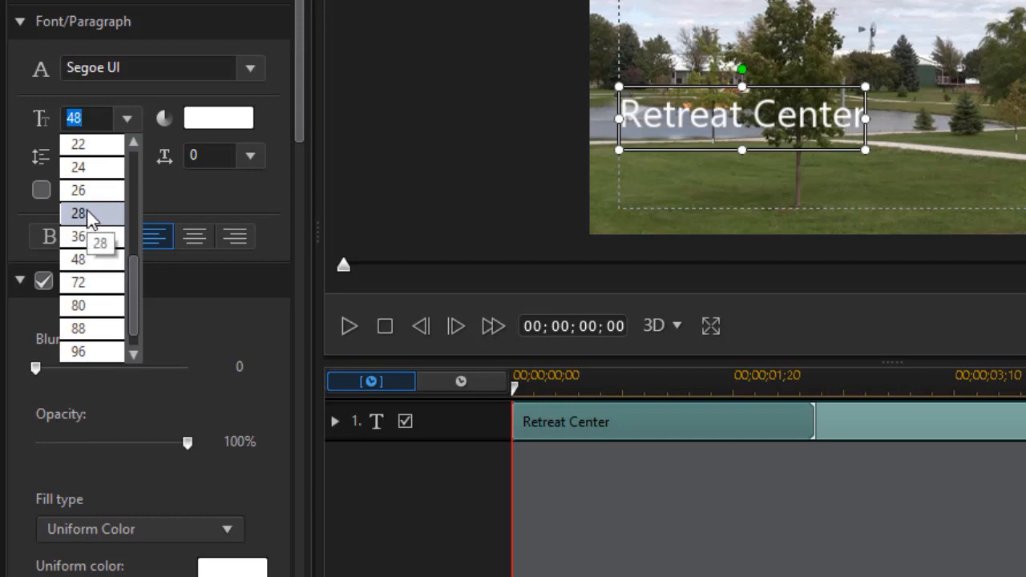
{"action": "left_click", "coordinate": [78, 213]}
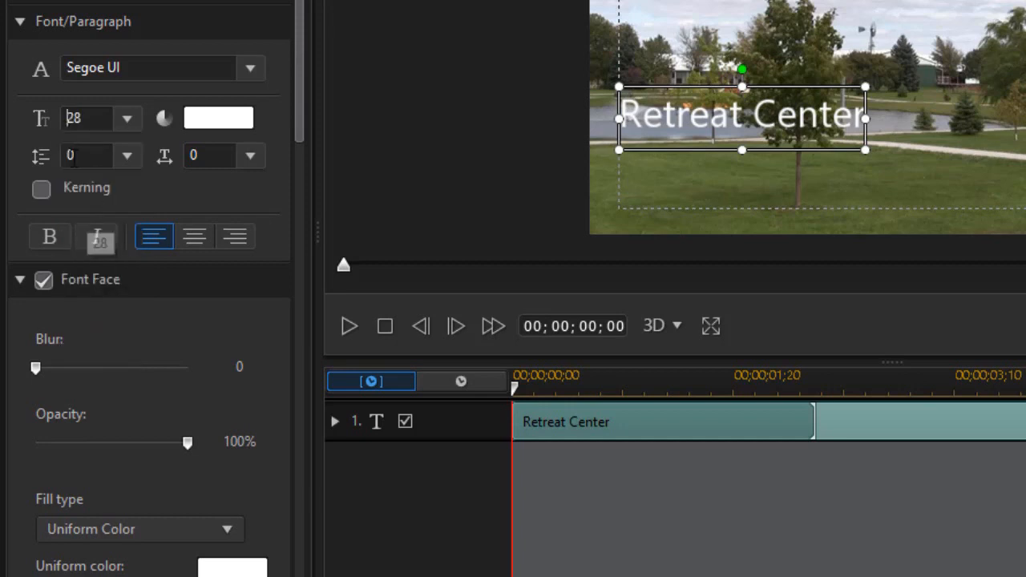
{"action": "left_click", "coordinate": [58, 235]}
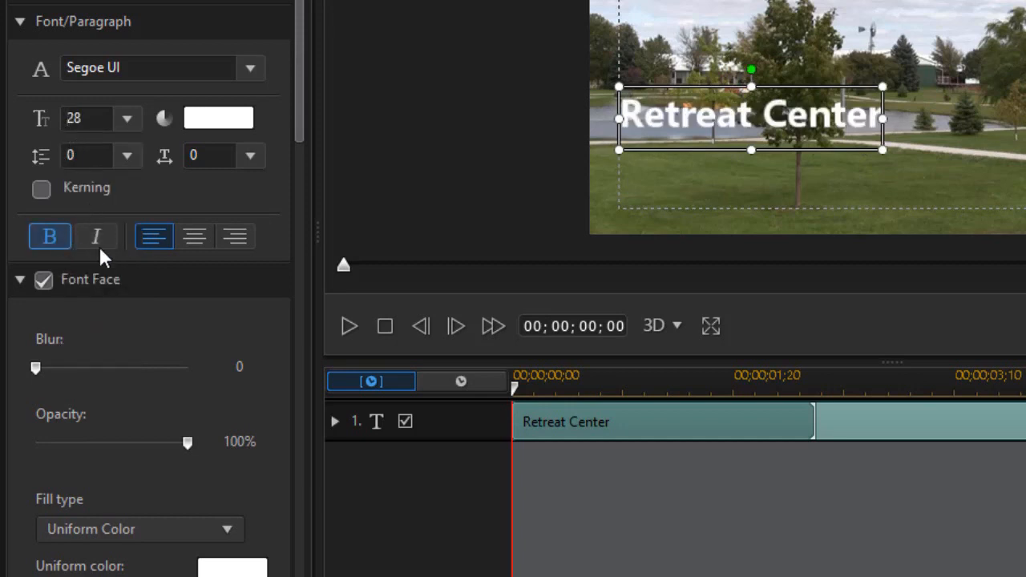
Enable a border on the title text and set its uniform color to black.
{"action": "left_click_drag", "start_coordinate": [296, 106], "coordinate": [294, 215]}
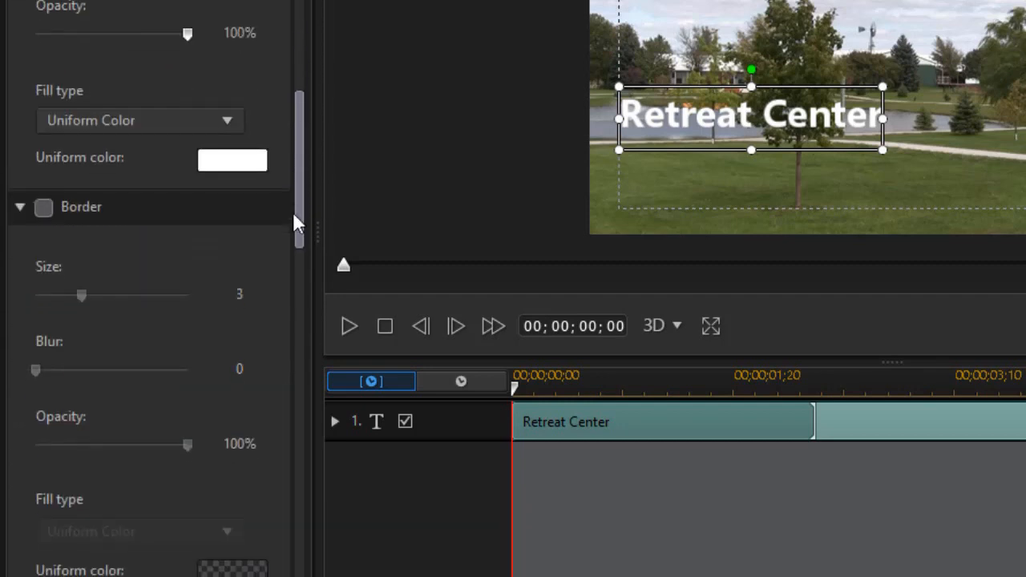
{"action": "left_click", "coordinate": [37, 210]}
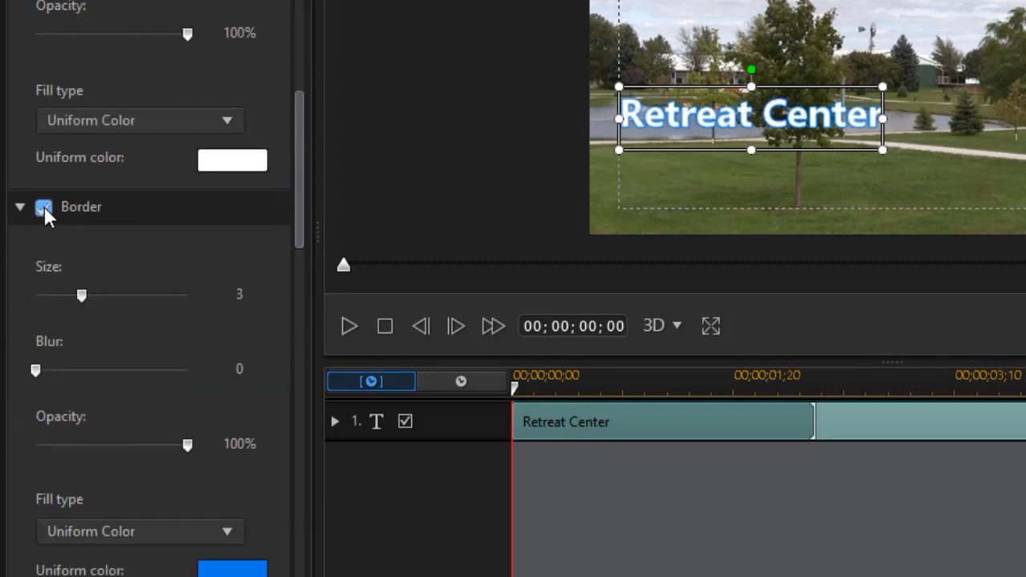
{"action": "left_click", "coordinate": [239, 571]}
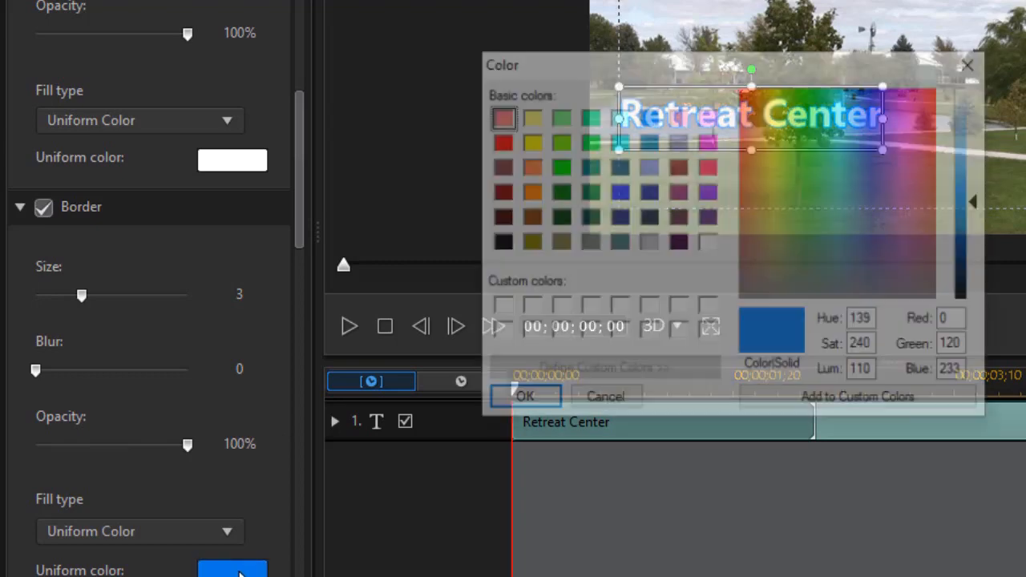
{"action": "left_click", "coordinate": [498, 242]}
{"action": "left_click", "coordinate": [520, 401]}
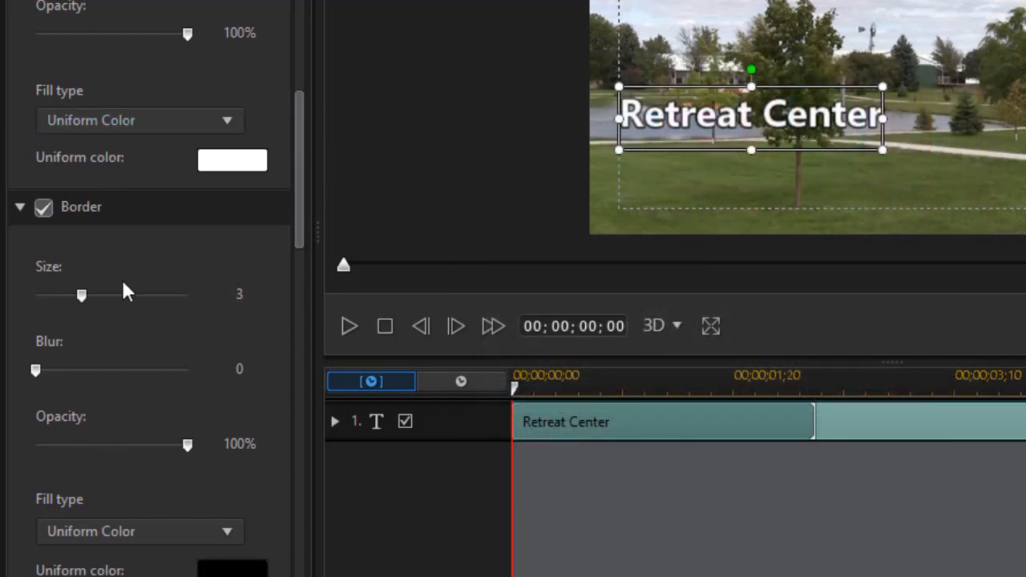
Enable a text and border shadow on the title with a distance of 1.0, and save the title changes.
{"action": "left_click_drag", "start_coordinate": [298, 229], "coordinate": [298, 328]}
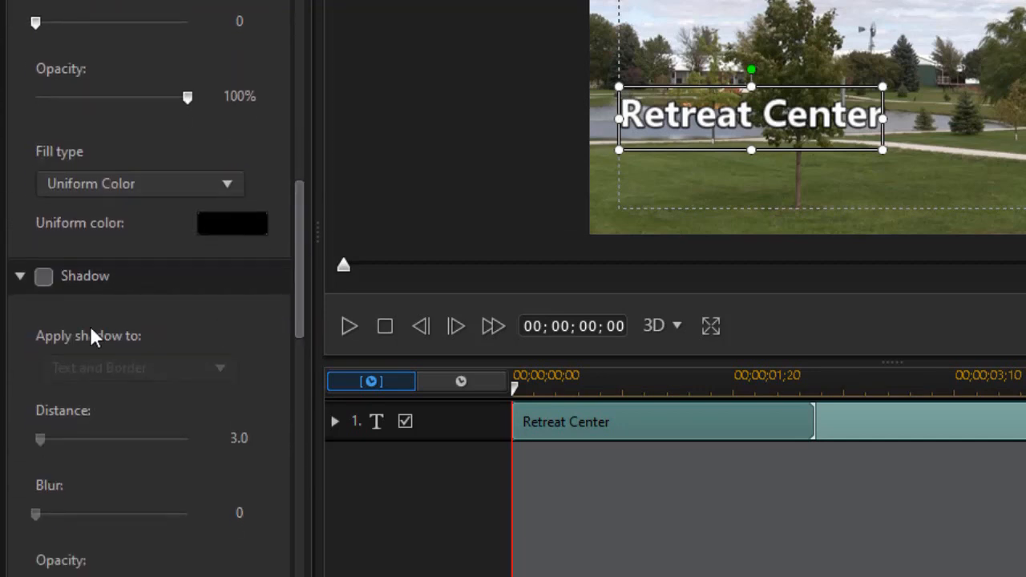
{"action": "left_click", "coordinate": [45, 277]}
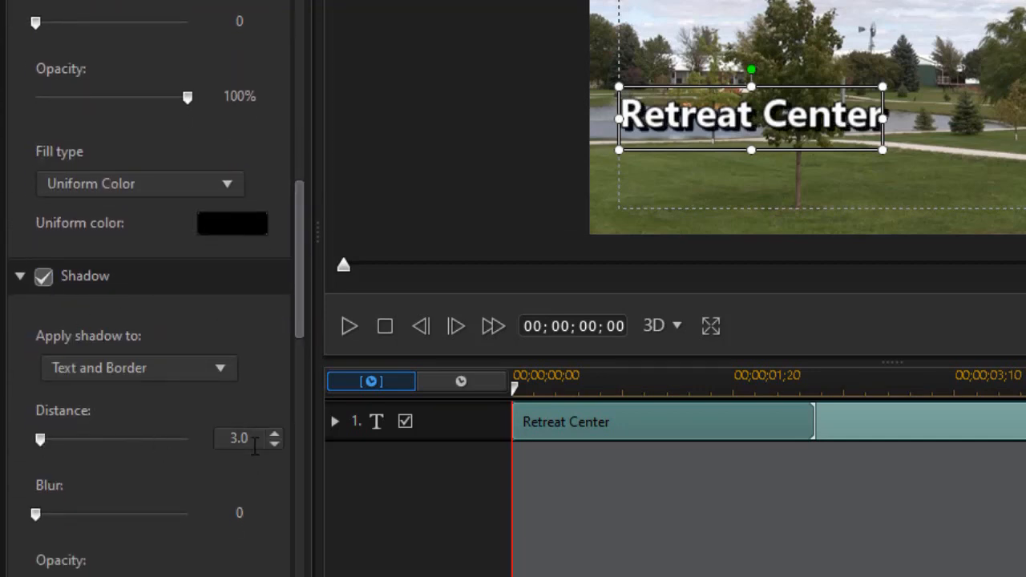
{"action": "left_click_drag", "start_coordinate": [229, 438], "coordinate": [236, 441]}
{"action": "type", "text": "10"}
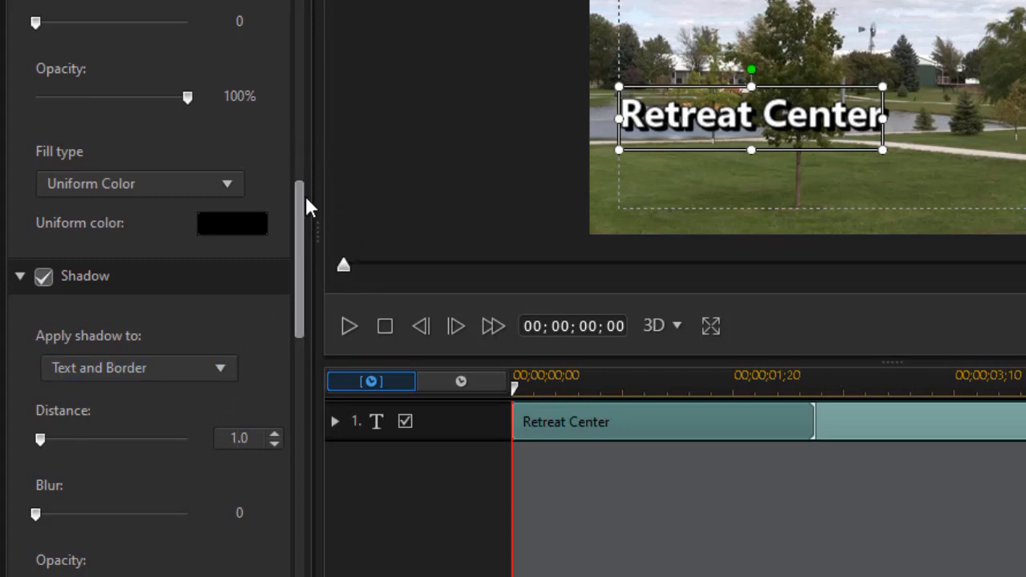
{"action": "scroll", "coordinate": [303, 153], "scroll_direction": "up", "scroll_amount": 1}
{"action": "scroll", "coordinate": [300, 104], "scroll_direction": "up", "scroll_amount": 2}
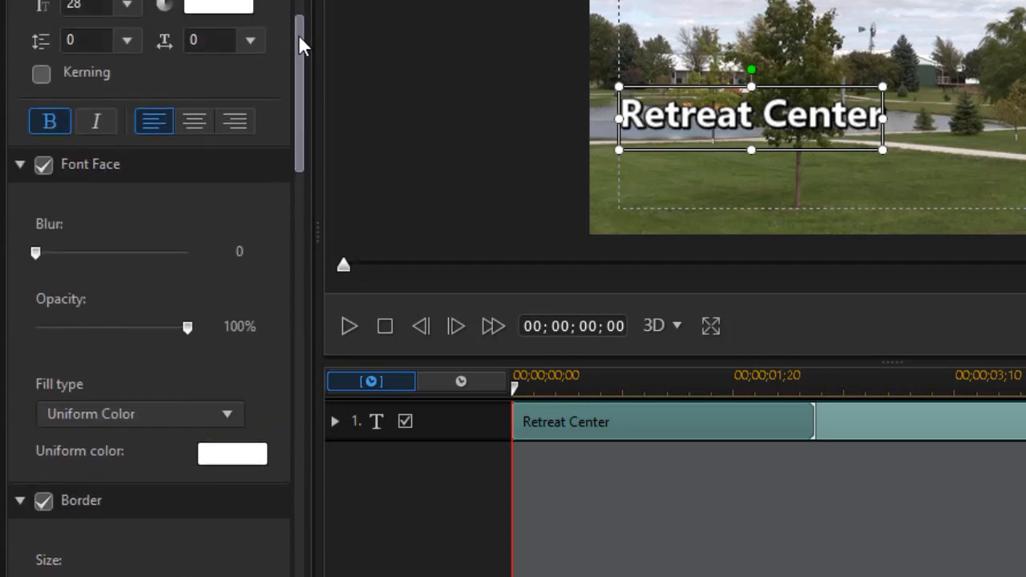
{"action": "scroll", "coordinate": [298, 41], "scroll_direction": "up", "scroll_amount": 4}
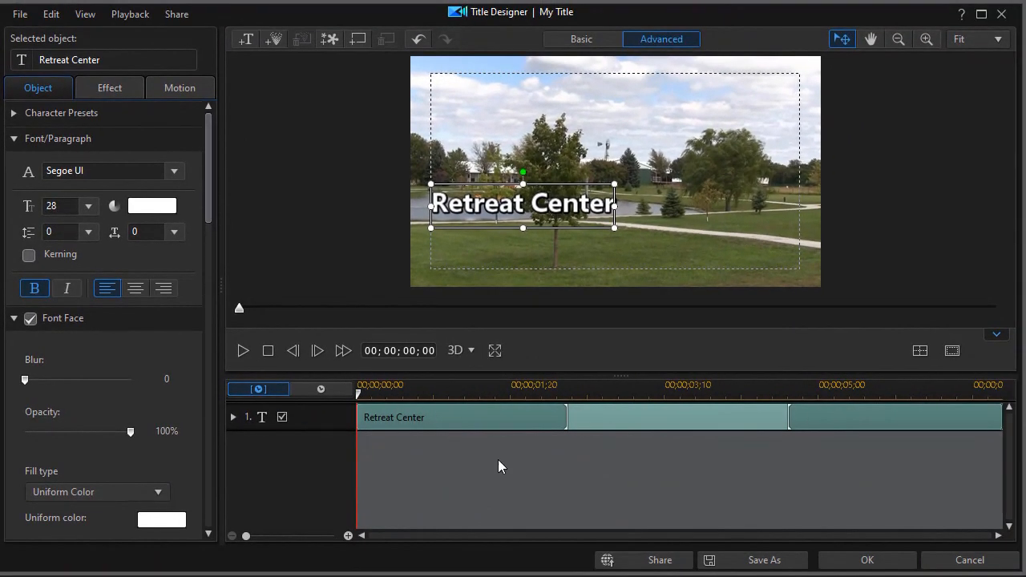
{"action": "left_click", "coordinate": [858, 560]}
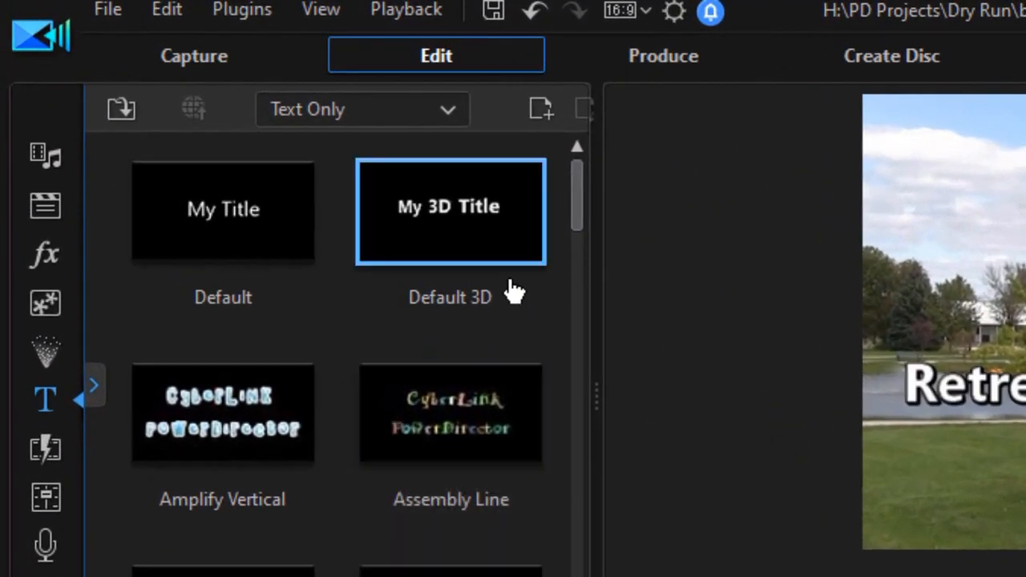
Place the orange 252,153,0 color board at the start of video track 2 and extend it to match the title's duration.
{"action": "left_click", "coordinate": [36, 157]}
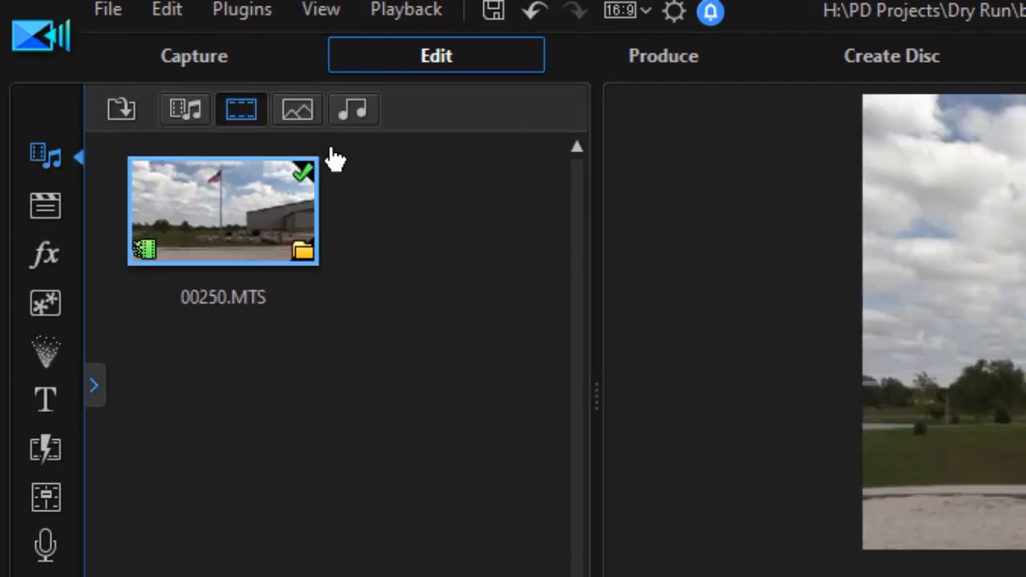
{"action": "left_click", "coordinate": [184, 111]}
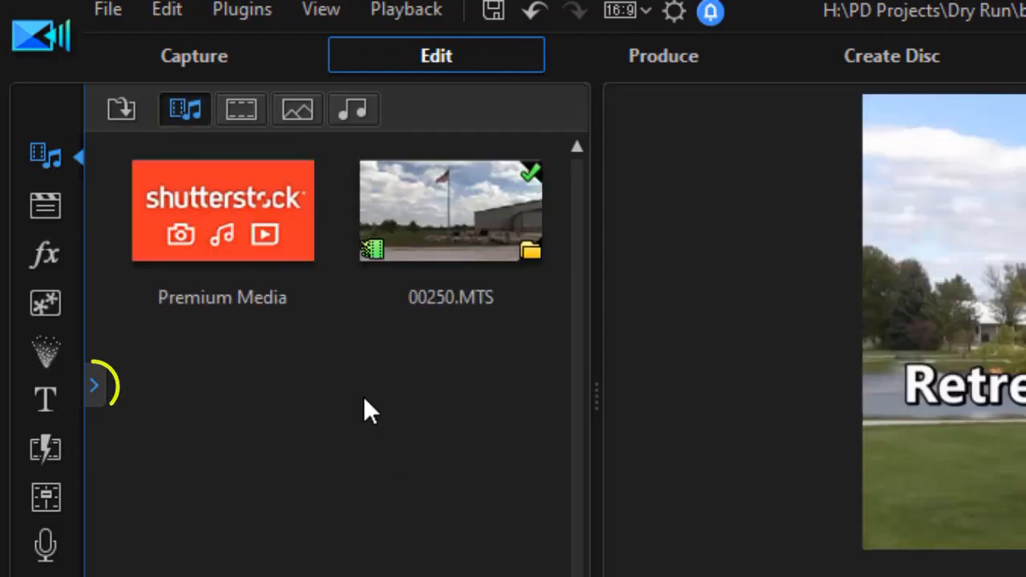
{"action": "left_click", "coordinate": [94, 396]}
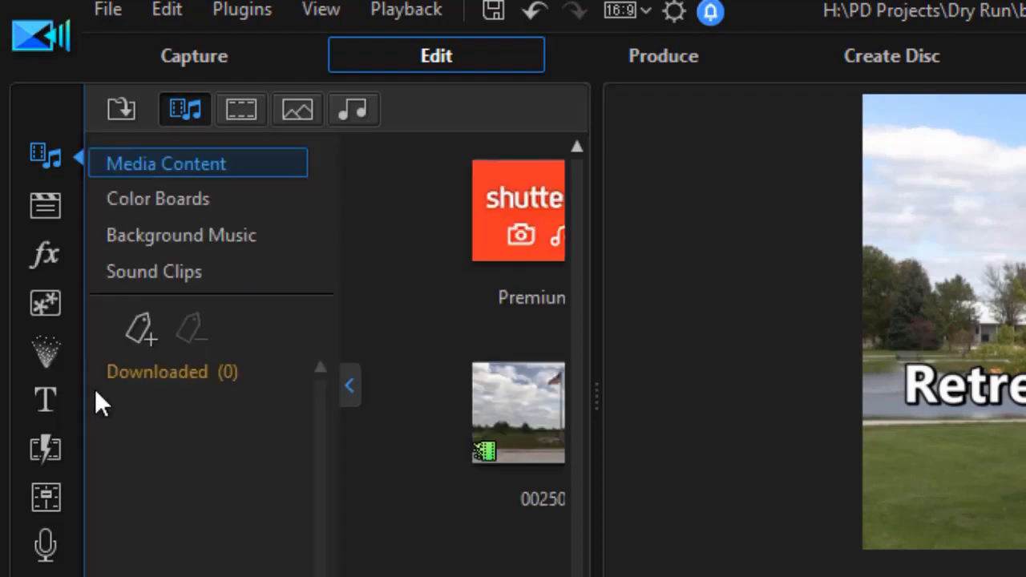
{"action": "left_click", "coordinate": [210, 200]}
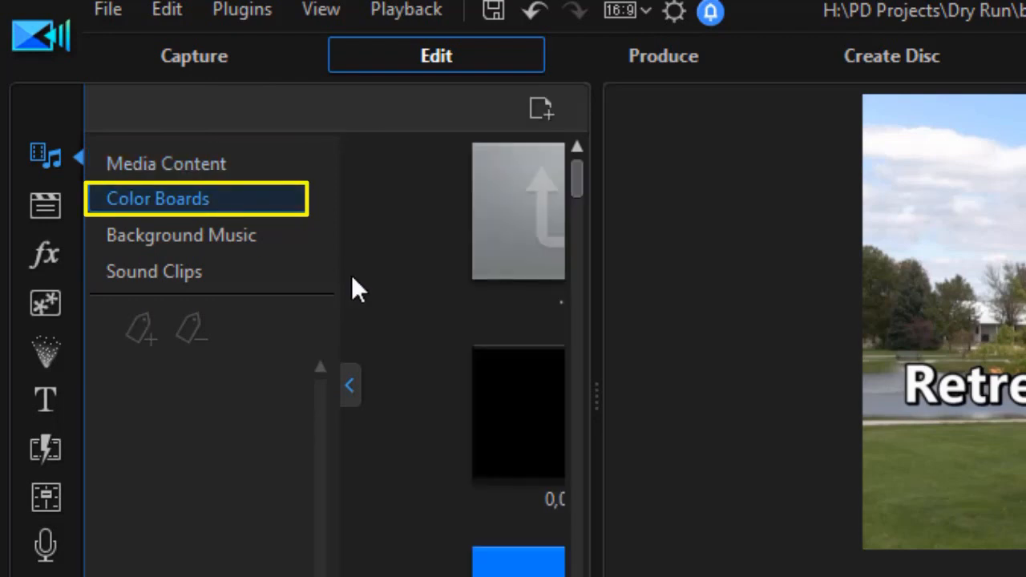
{"action": "left_click", "coordinate": [350, 392]}
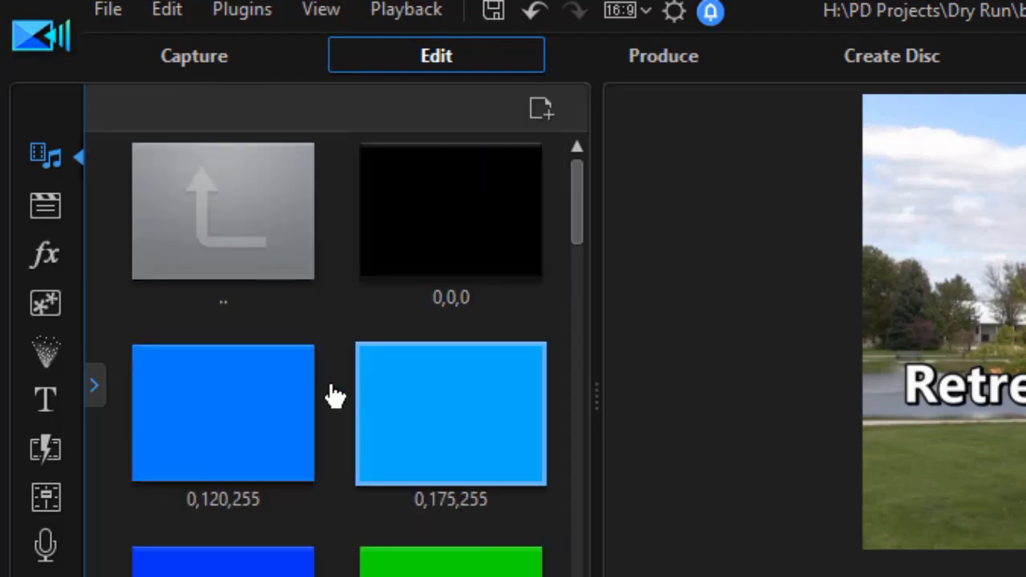
{"action": "left_click_drag", "start_coordinate": [582, 232], "coordinate": [579, 565]}
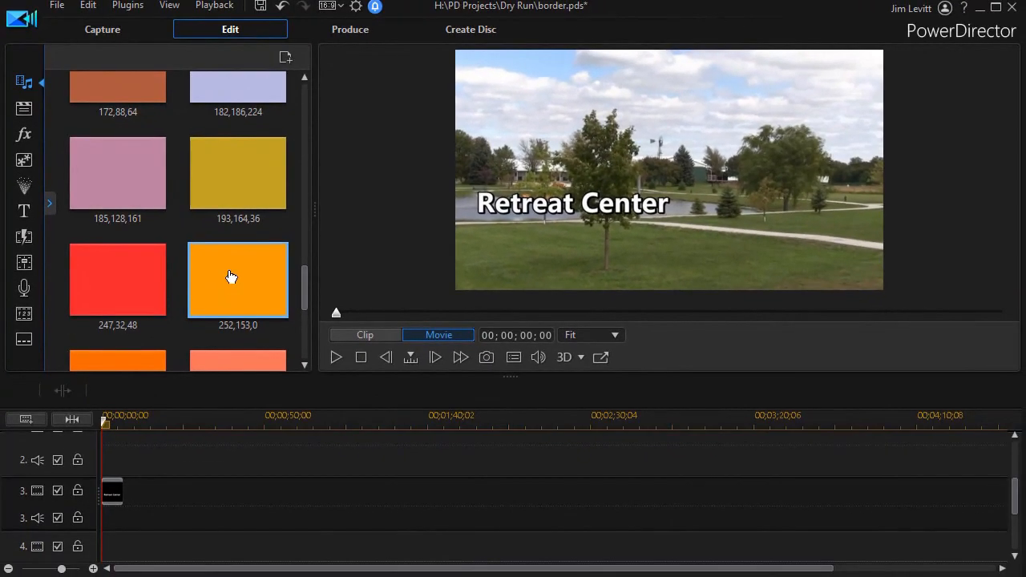
{"action": "left_click_drag", "start_coordinate": [230, 276], "coordinate": [93, 462]}
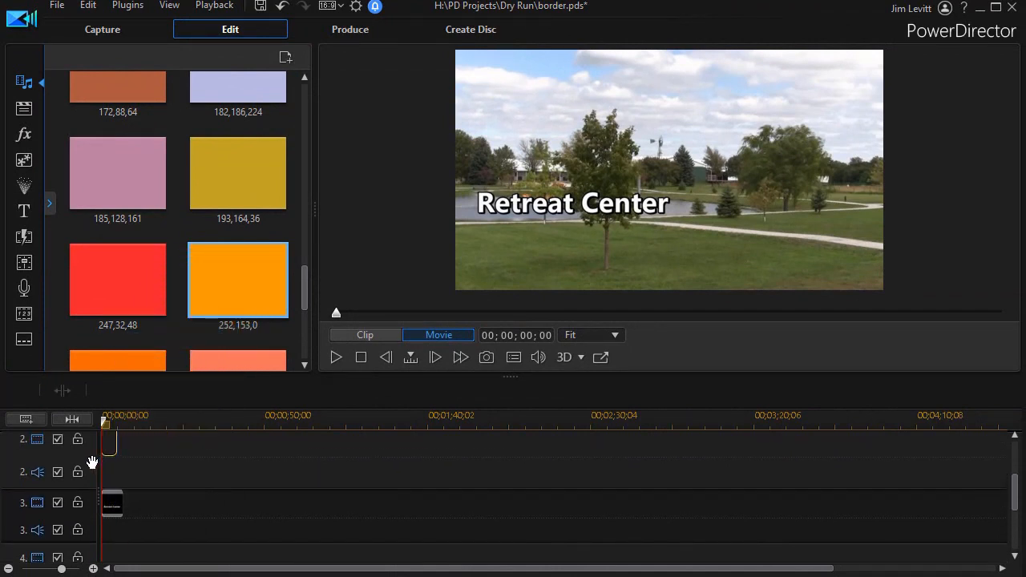
{"action": "left_click_drag", "start_coordinate": [93, 463], "coordinate": [124, 443]}
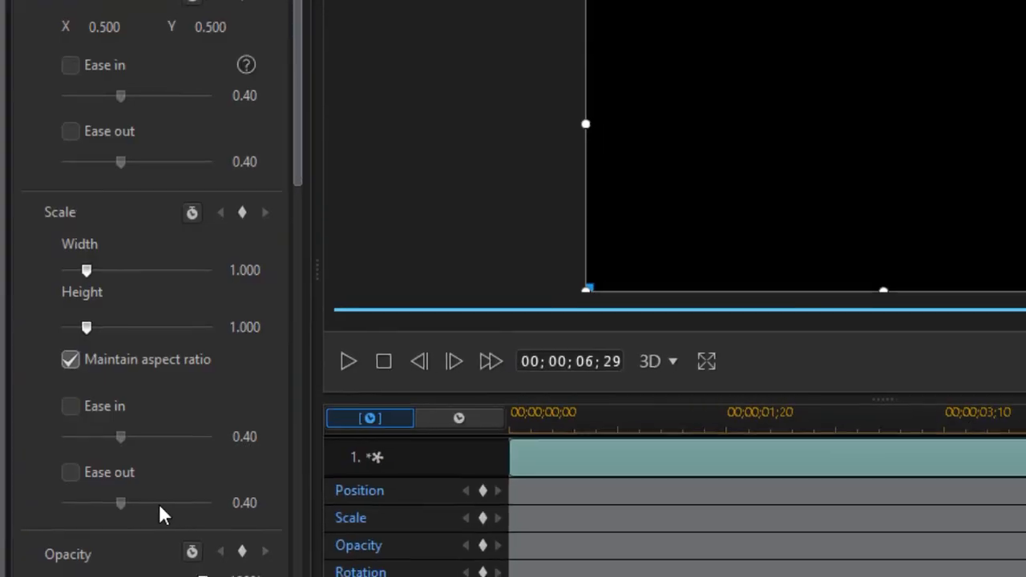
Turn off the color board's aspect ratio lock, shrink it to about 0.538 wide by 0.180 high, and position it over the title.
{"action": "left_click", "coordinate": [77, 369]}
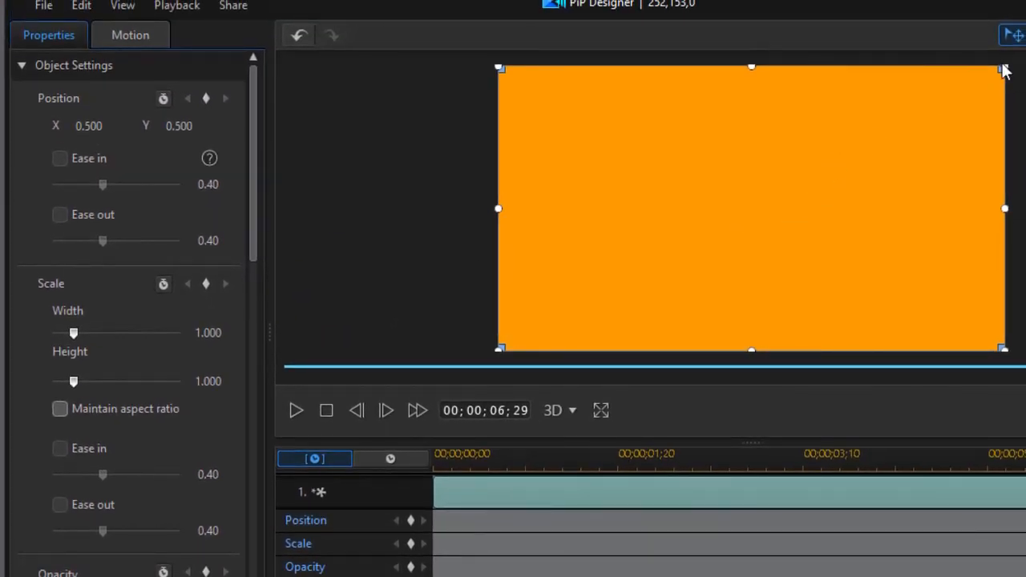
{"action": "left_click_drag", "start_coordinate": [998, 73], "coordinate": [773, 297]}
{"action": "left_click_drag", "start_coordinate": [603, 314], "coordinate": [605, 251]}
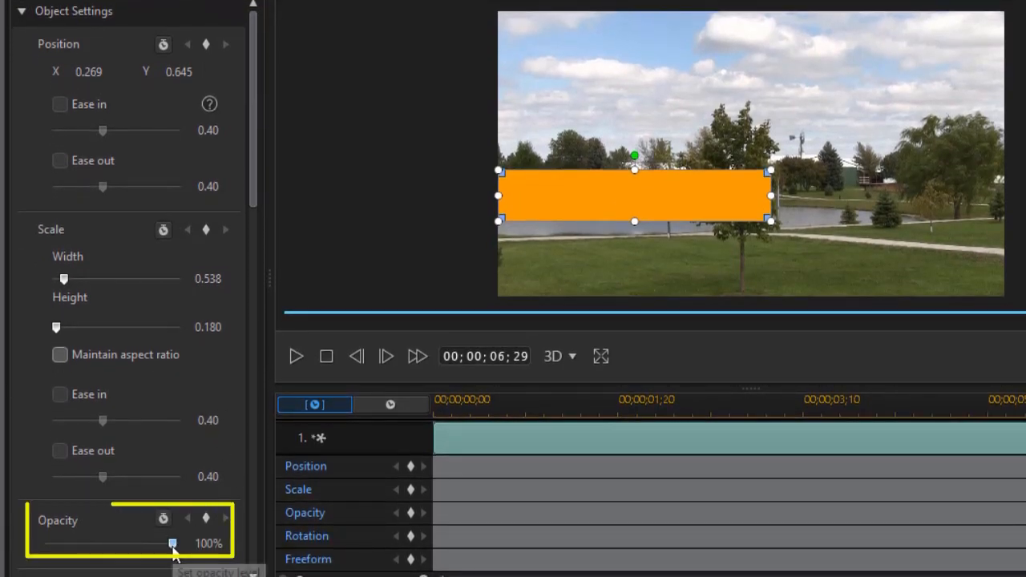
Lower the color board's opacity to 54% and tighten it around the title text to about 0.492 wide by 0.153 high.
{"action": "left_click_drag", "start_coordinate": [174, 548], "coordinate": [111, 551]}
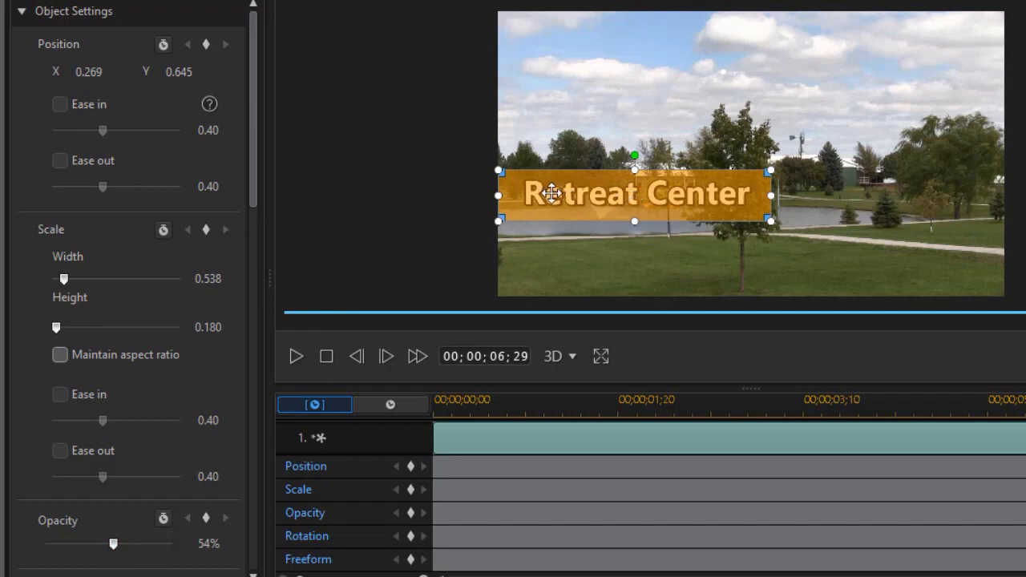
{"action": "left_click_drag", "start_coordinate": [502, 195], "coordinate": [514, 196]}
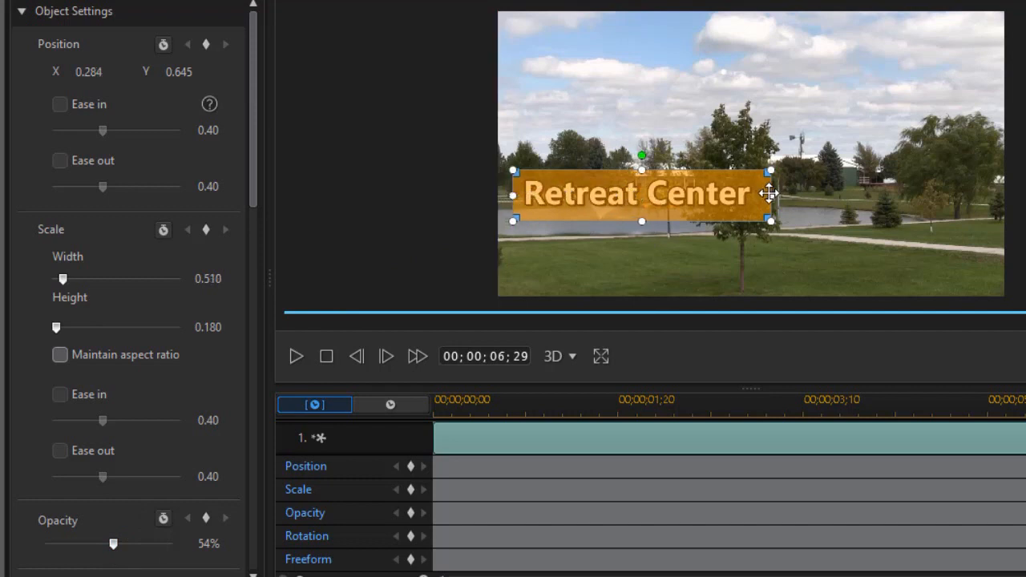
{"action": "left_click_drag", "start_coordinate": [770, 196], "coordinate": [761, 195]}
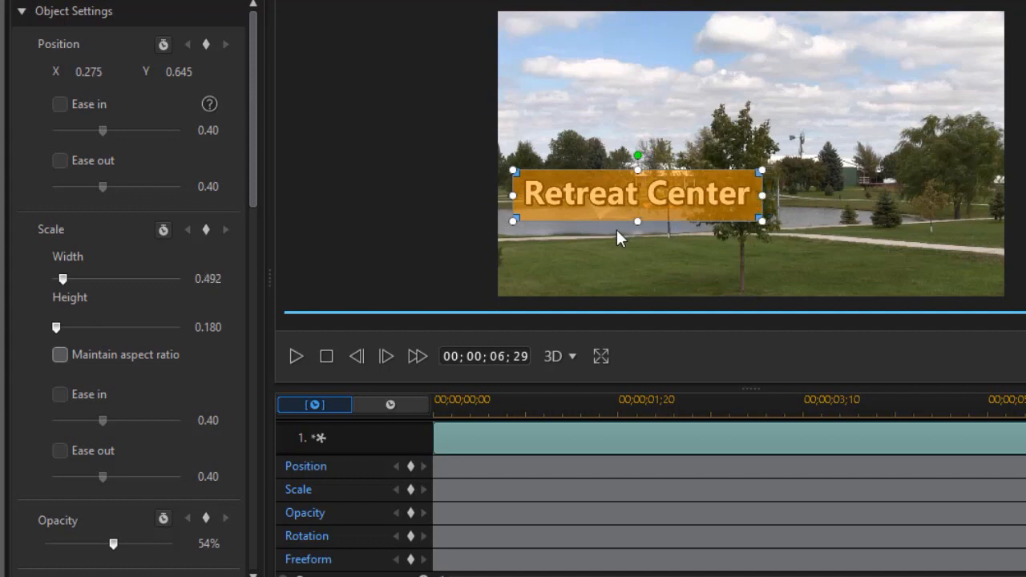
{"action": "left_click_drag", "start_coordinate": [634, 217], "coordinate": [635, 214]}
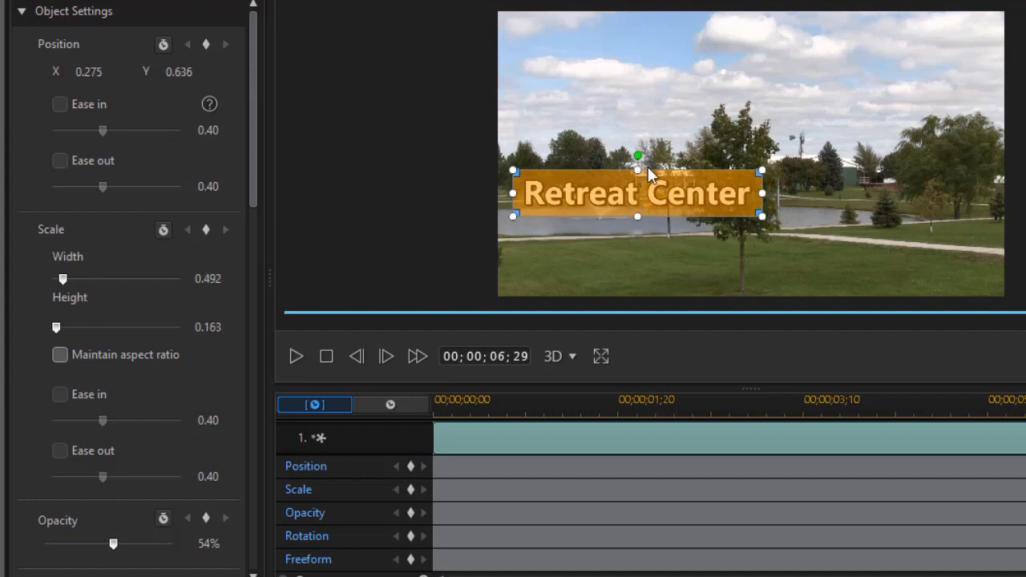
{"action": "left_click_drag", "start_coordinate": [637, 170], "coordinate": [637, 171]}
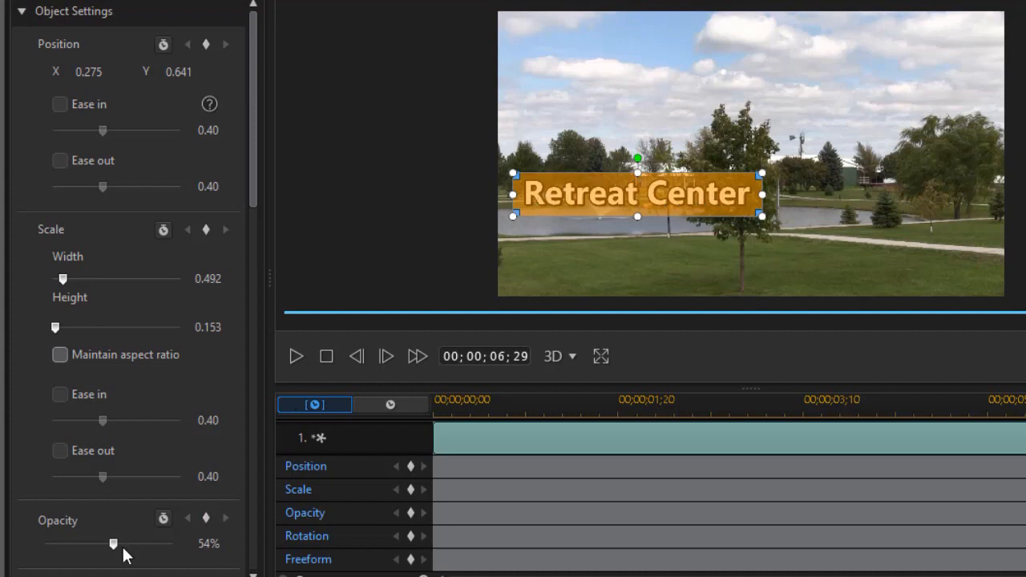
Raise the color board's opacity to 100% and enable a border on it with a 4 Color Gradient fill.
{"action": "left_click_drag", "start_coordinate": [113, 545], "coordinate": [199, 558]}
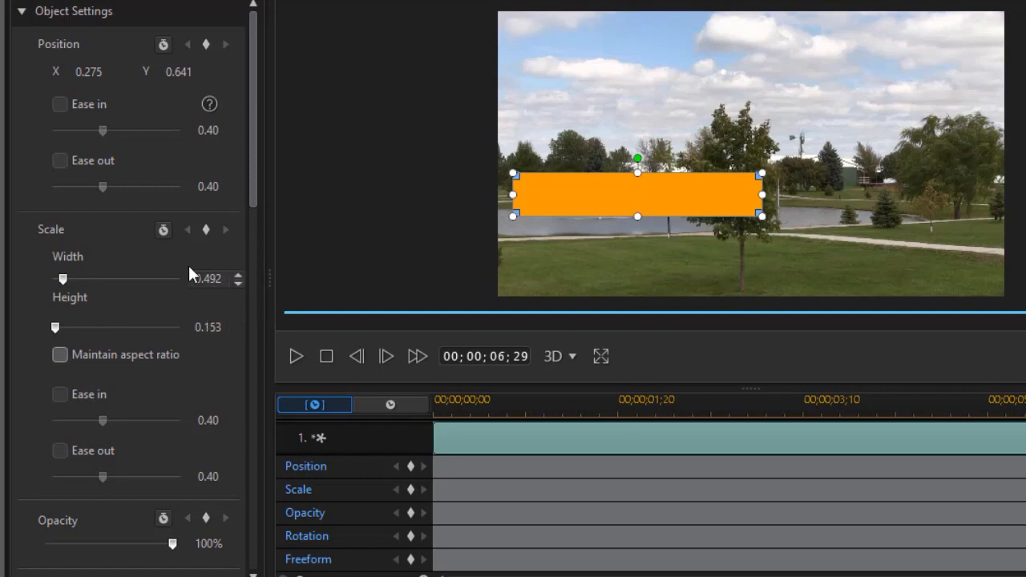
{"action": "left_click_drag", "start_coordinate": [251, 186], "coordinate": [238, 513]}
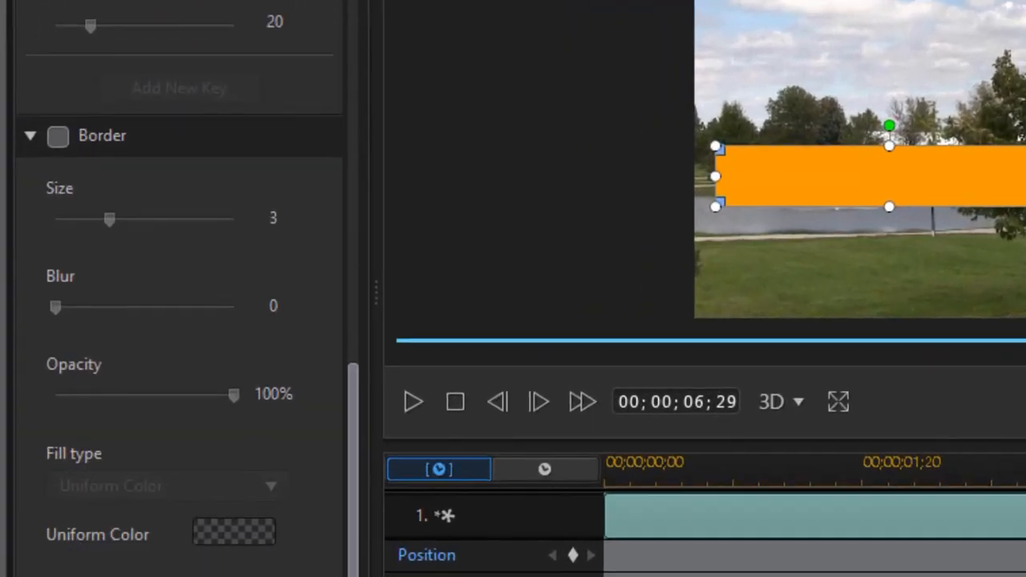
{"action": "left_click_drag", "start_coordinate": [353, 550], "coordinate": [352, 576]}
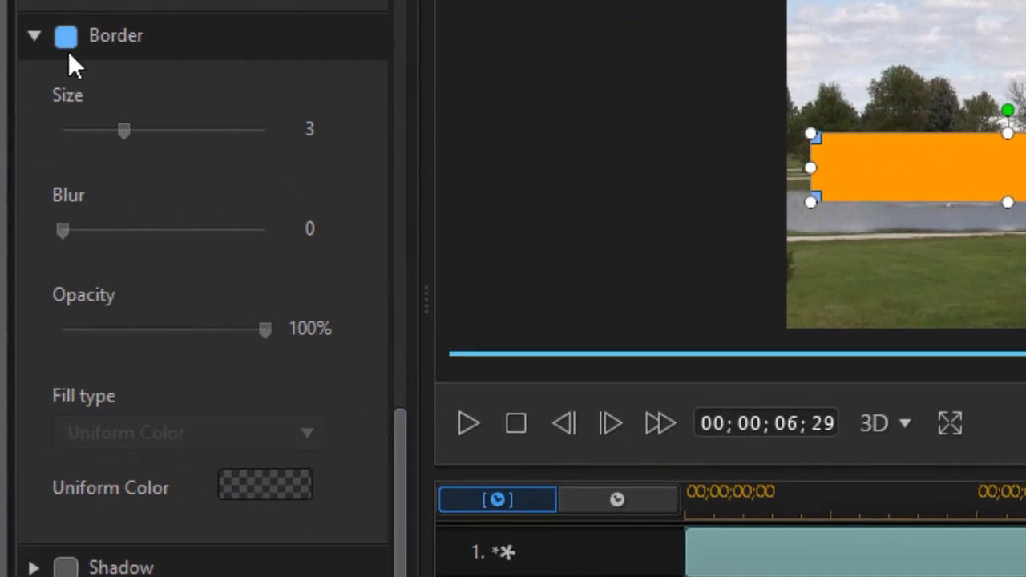
{"action": "left_click", "coordinate": [65, 51]}
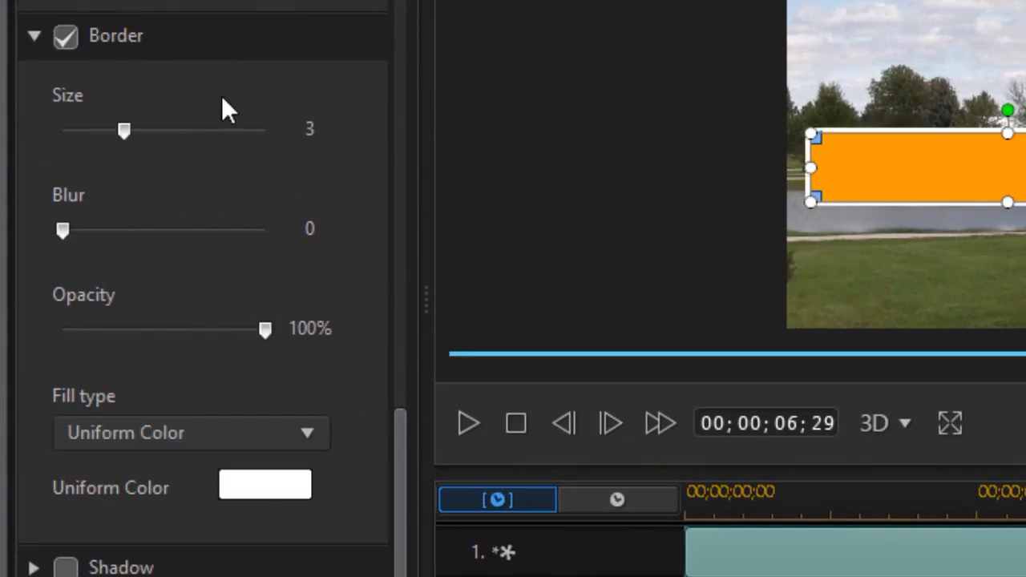
{"action": "left_click", "coordinate": [307, 431]}
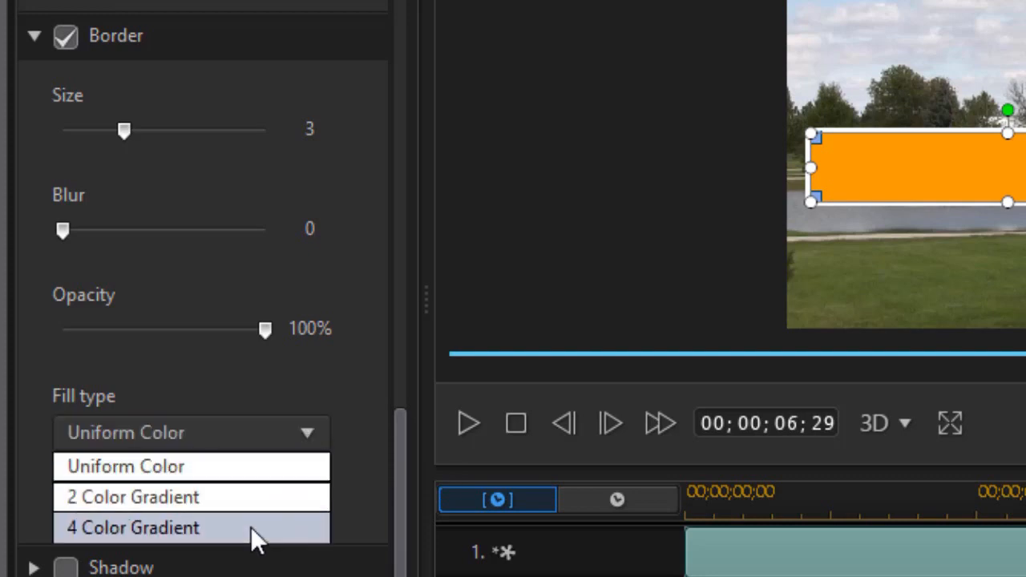
{"action": "left_click", "coordinate": [250, 527]}
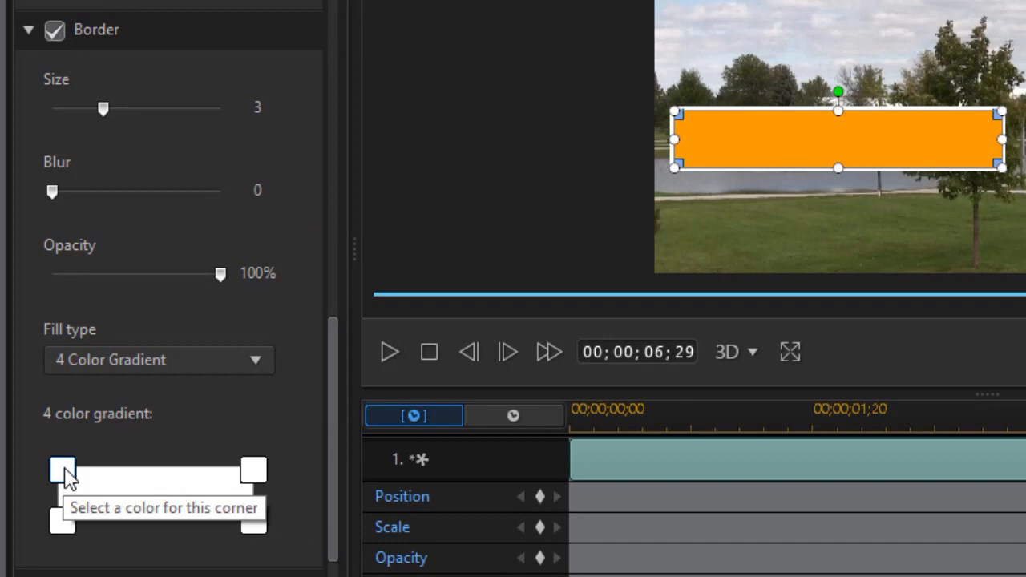
Color the border gradient's upper-right corner light gray and its lower-right corner black, and set the border size to 5.
{"action": "left_click", "coordinate": [254, 473]}
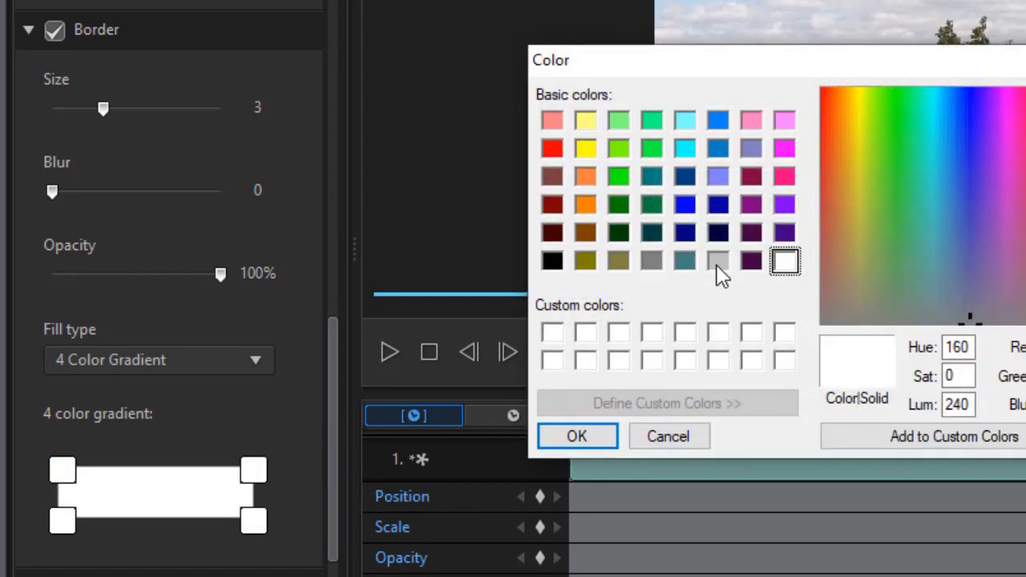
{"action": "left_click", "coordinate": [717, 261]}
{"action": "left_click", "coordinate": [585, 439]}
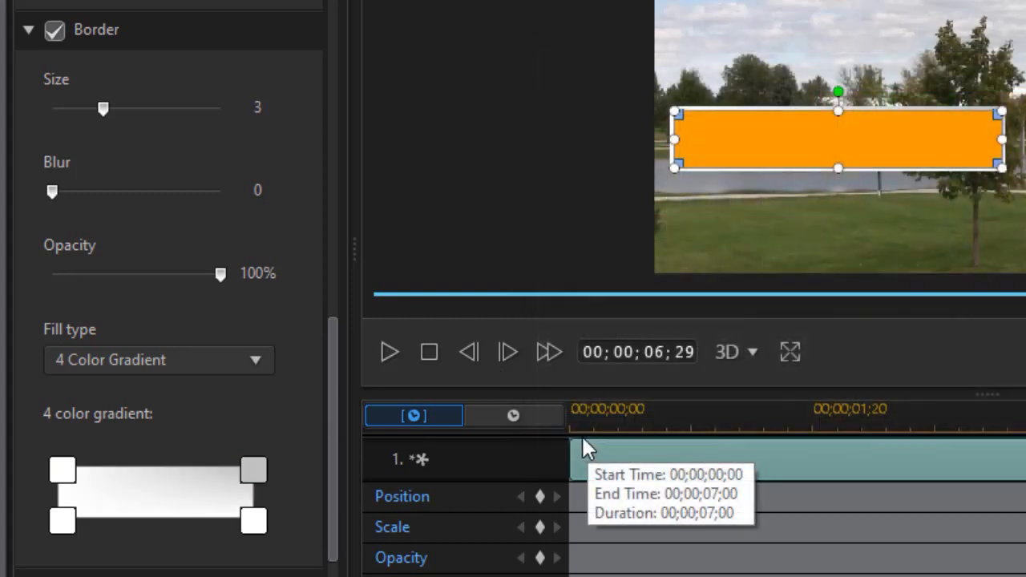
{"action": "left_click", "coordinate": [257, 523]}
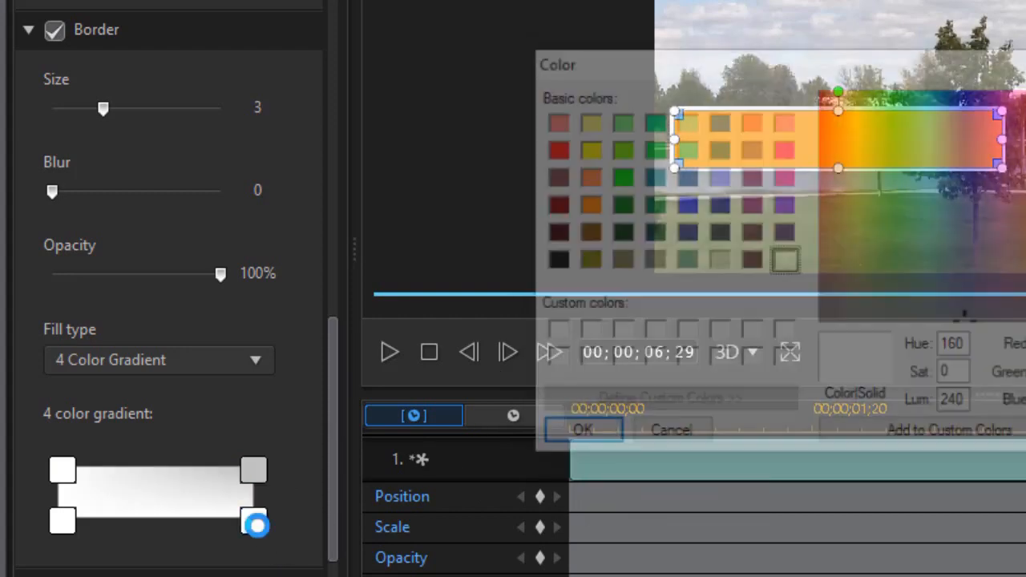
{"action": "left_click", "coordinate": [553, 261]}
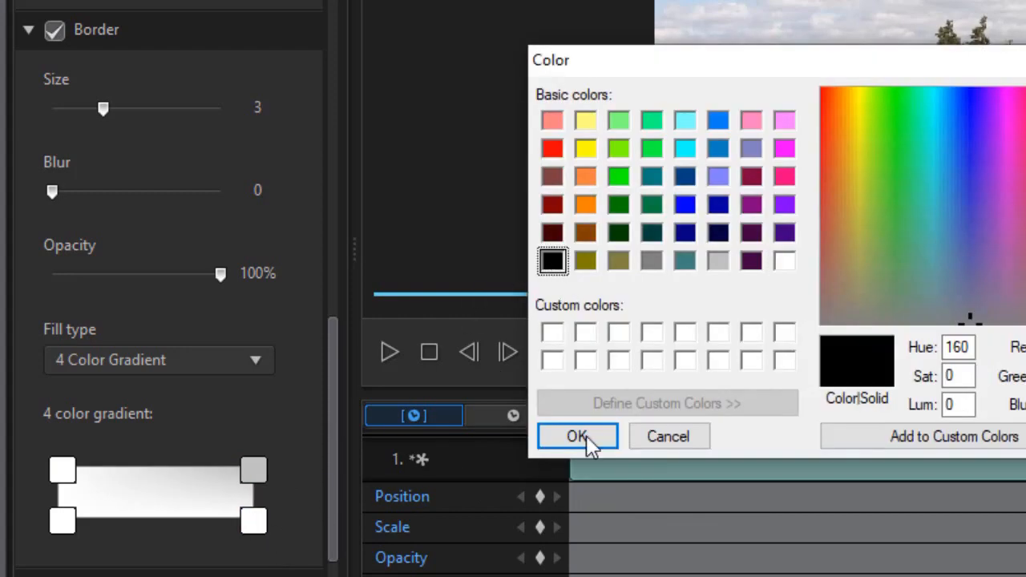
{"action": "left_click", "coordinate": [582, 438]}
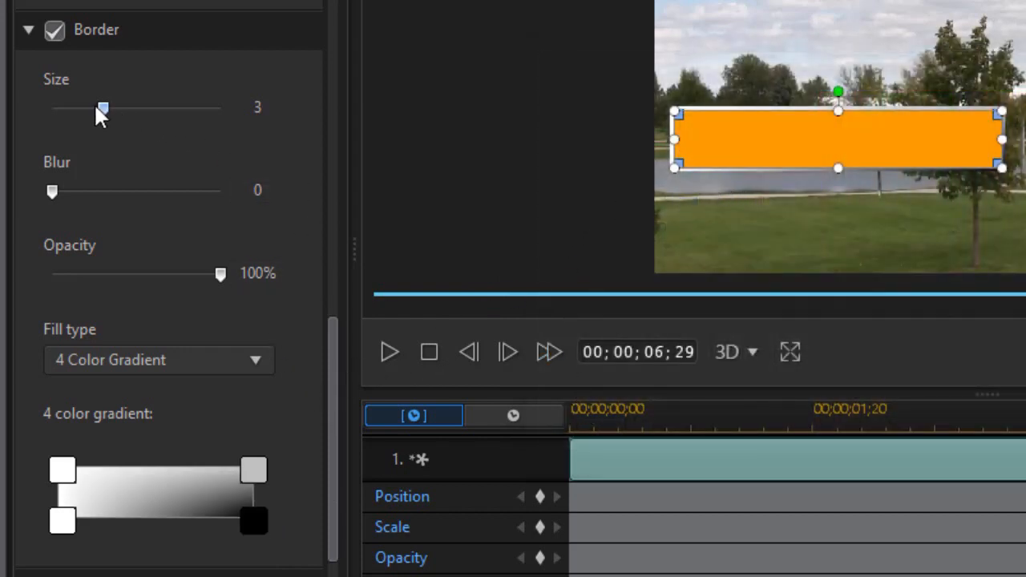
{"action": "left_click_drag", "start_coordinate": [104, 105], "coordinate": [132, 105]}
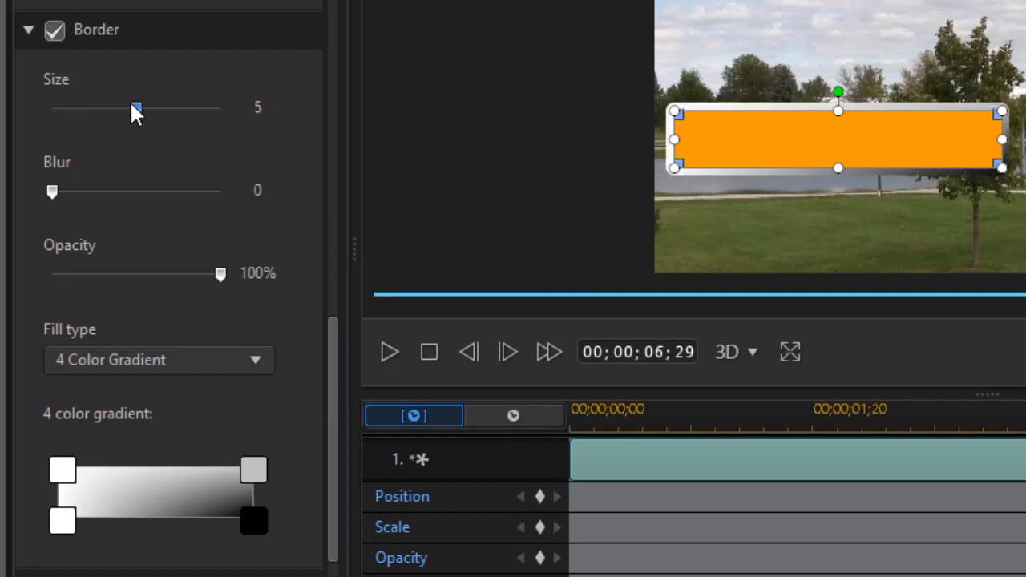